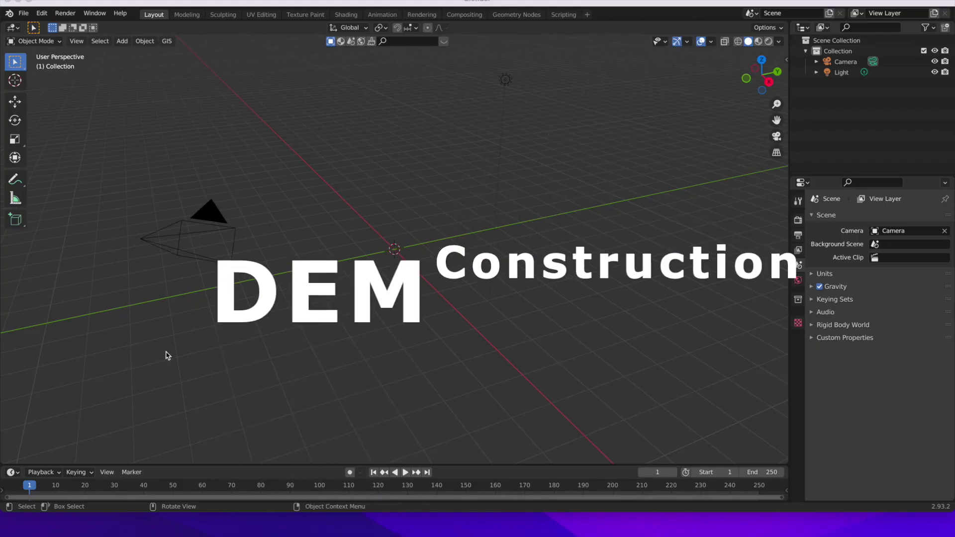
Import DHM25_LEVEL2_CHLV03LN02.asc from the 25 m DHM folder as an ESRI ASCII Grid terrain mesh
left_click(167, 42)
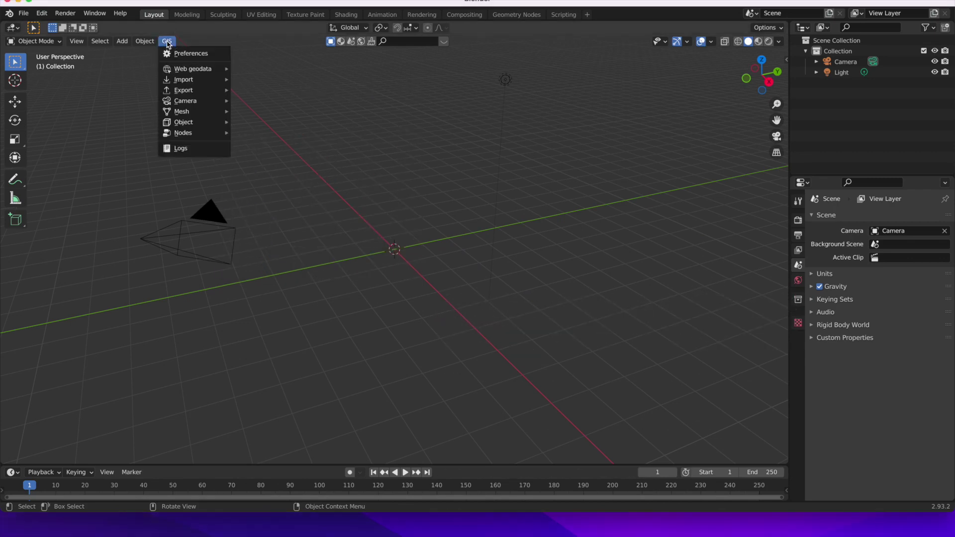
mouse_move(225, 82)
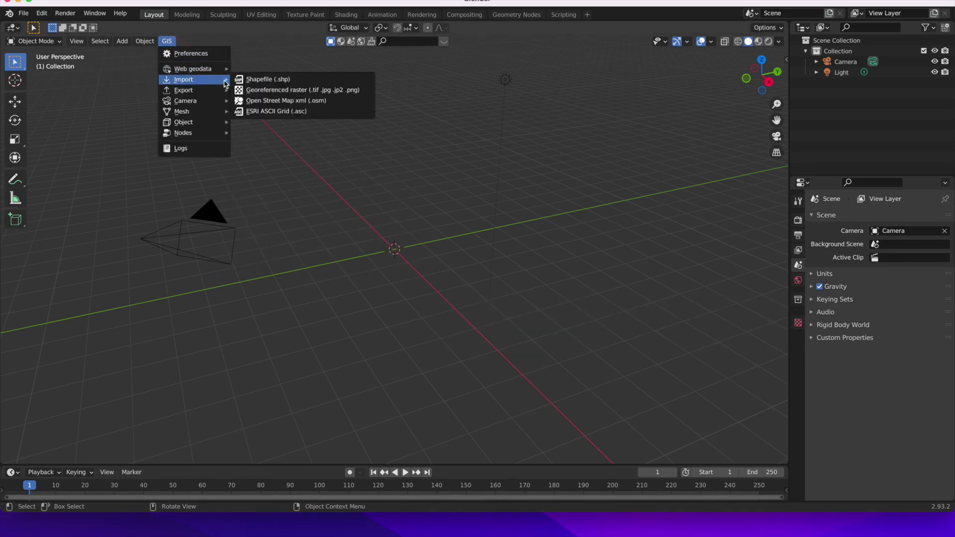
left_click(257, 111)
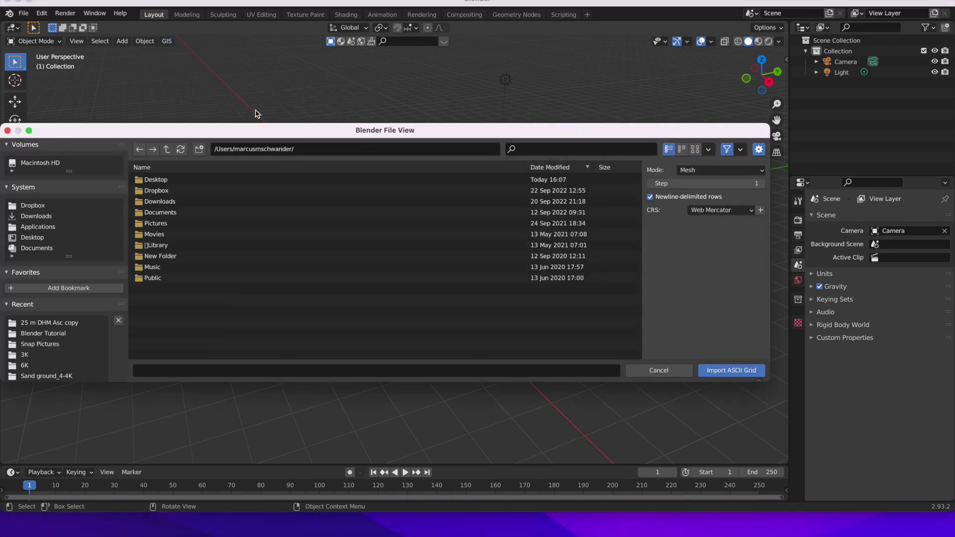
left_click(49, 322)
left_click(169, 180)
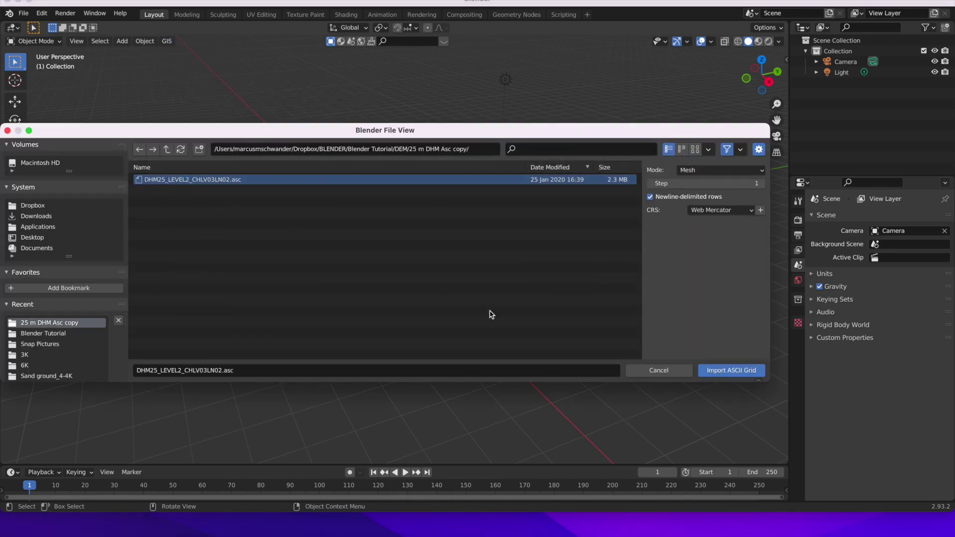
left_click(723, 373)
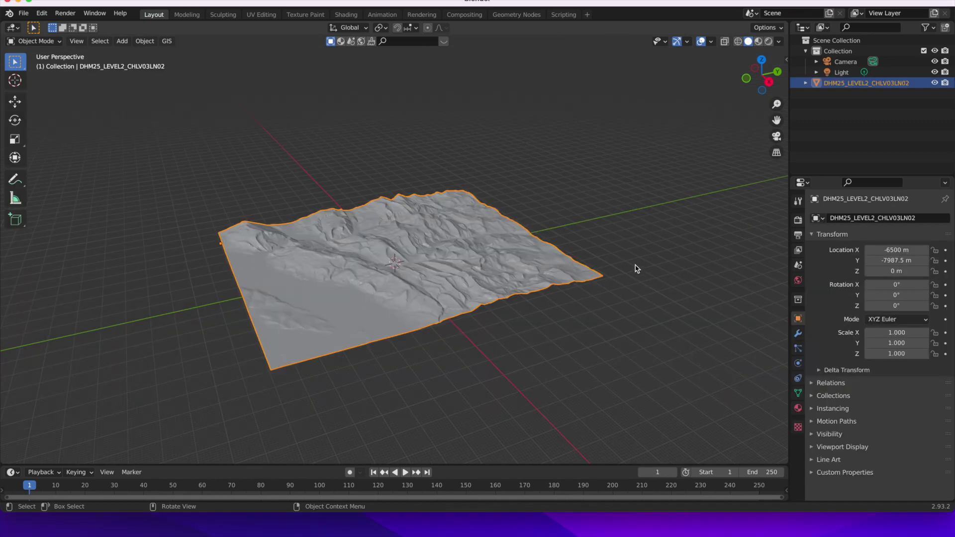
Orbit and zoom the view to inspect the newly imported terrain
middle_click_drag(634, 268, 756, 273)
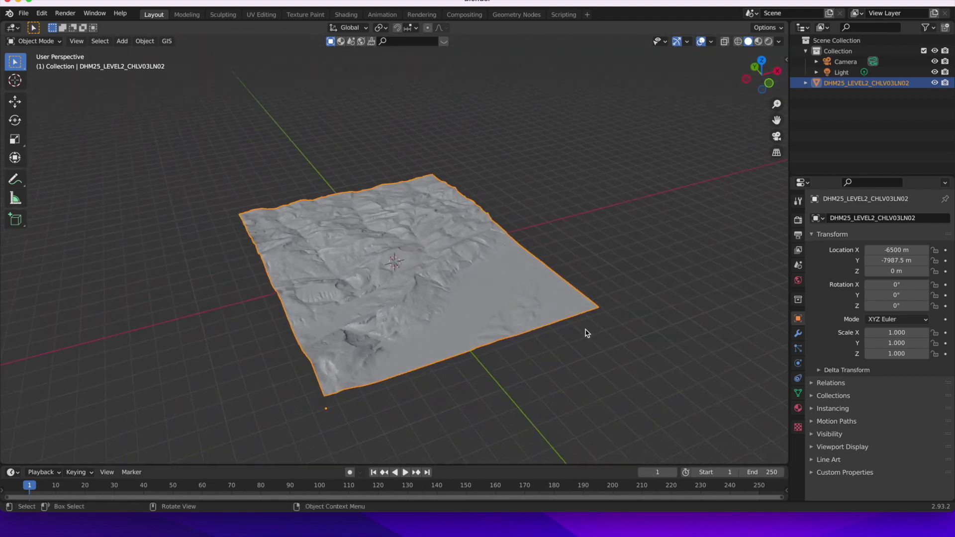
scroll(579, 332, "up", 5)
scroll(578, 332, "up", 3)
scroll(579, 335, "up", 3)
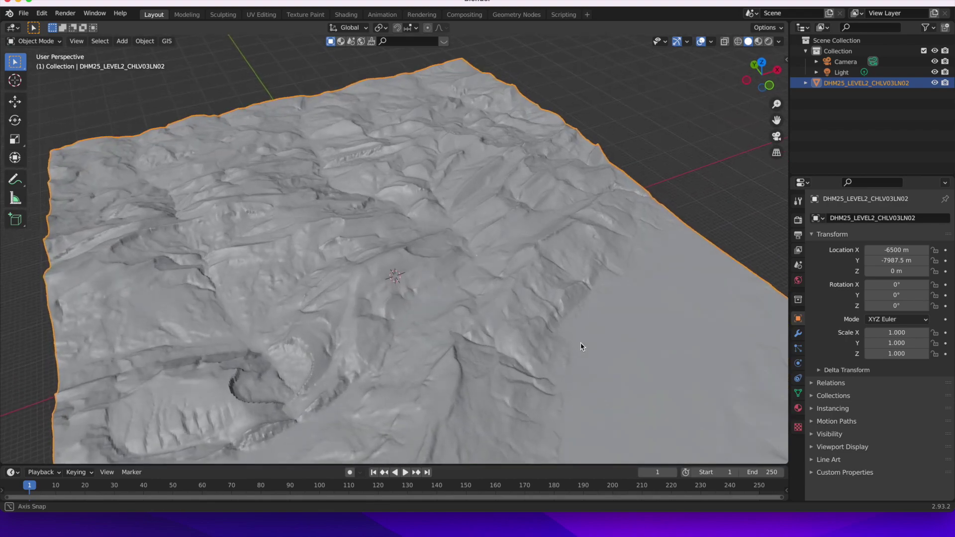
scroll(579, 343, "down", 8)
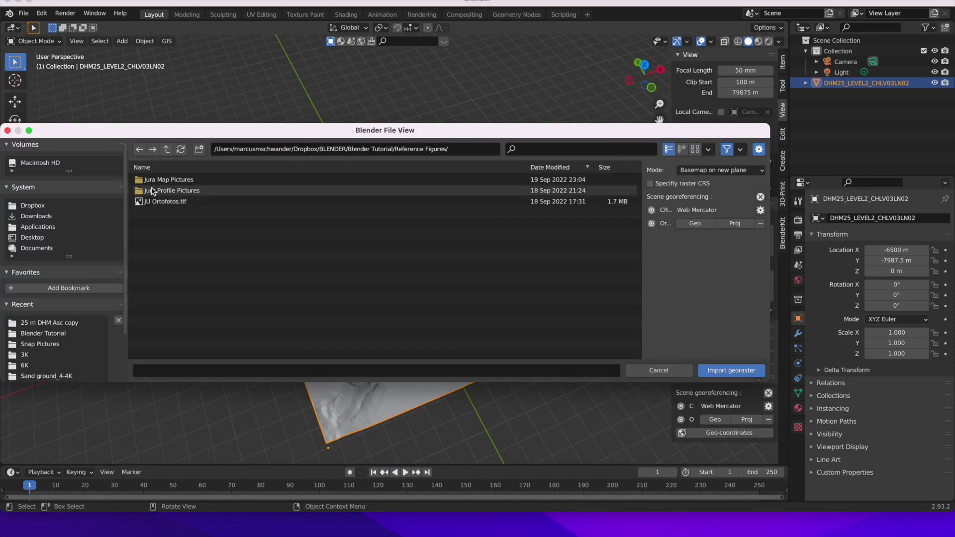
Import the 1:100000 geological map from Jura Map Pictures as Basemap on mesh onto DHM25_LEVEL2_CHLV03LN02
double_click(155, 181)
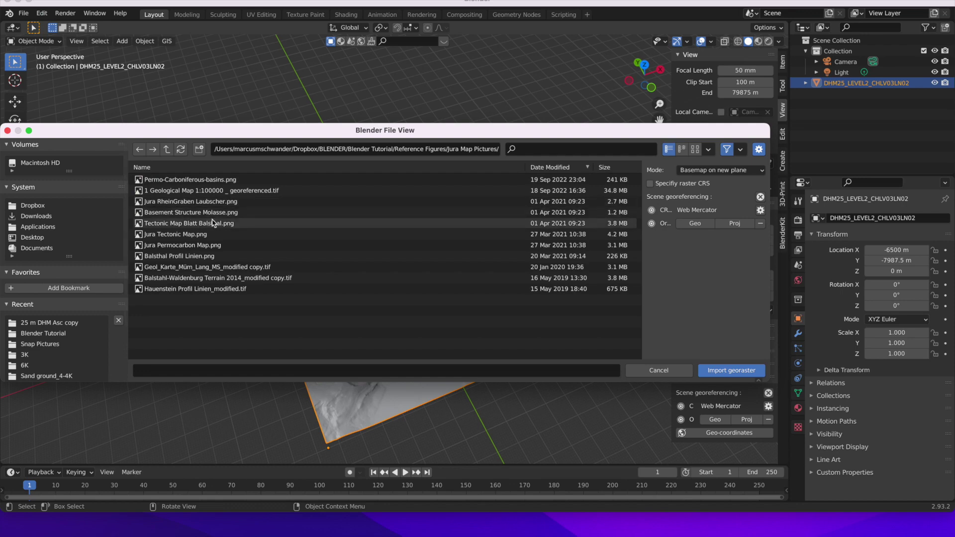
left_click(185, 192)
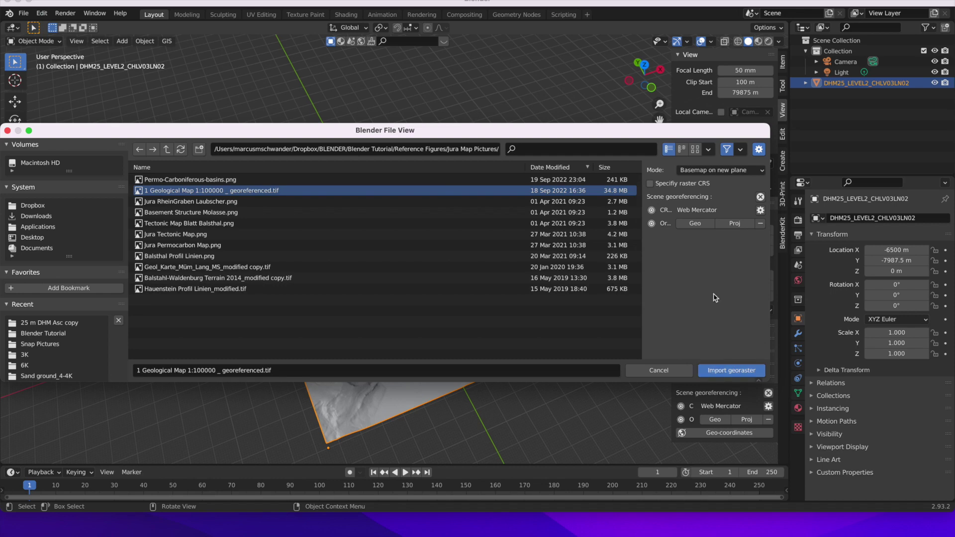
left_click(717, 172)
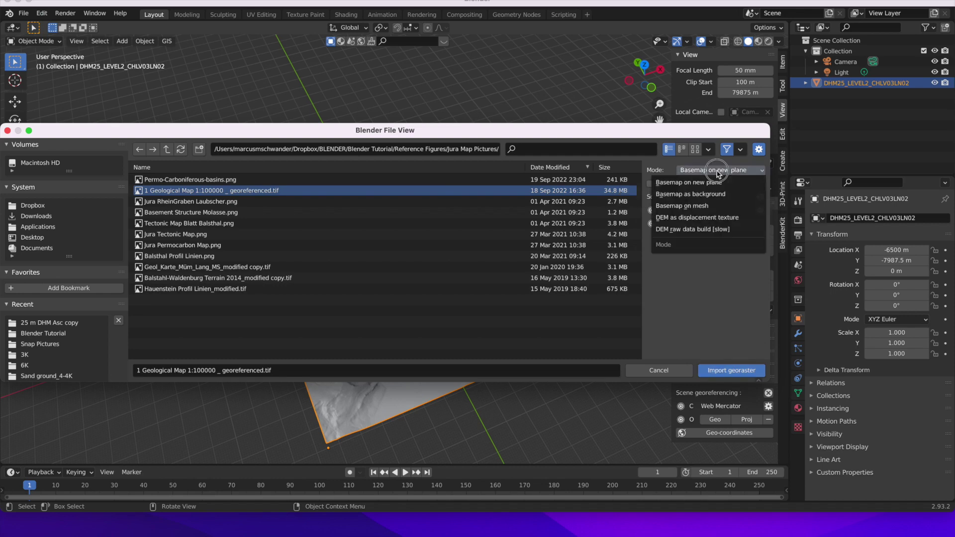
left_click(710, 207)
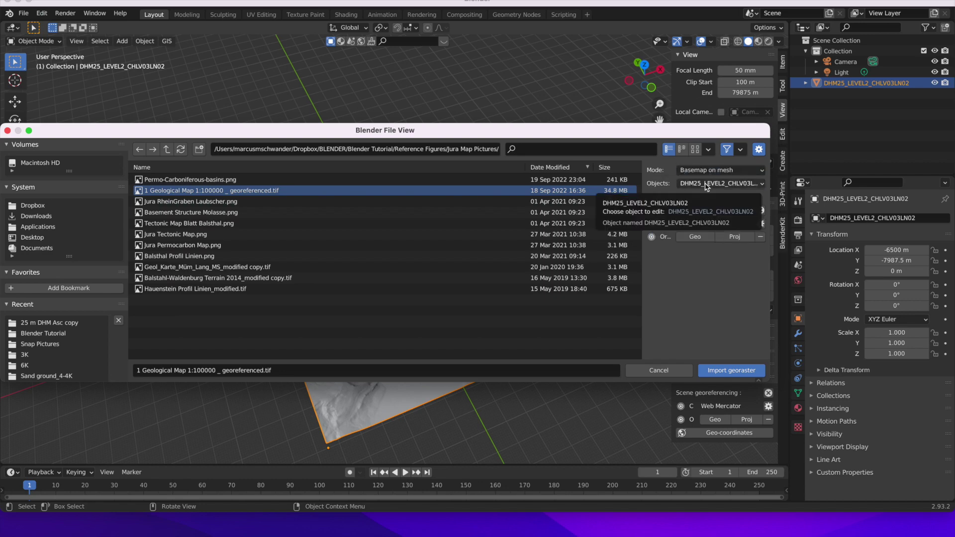
left_click(706, 185)
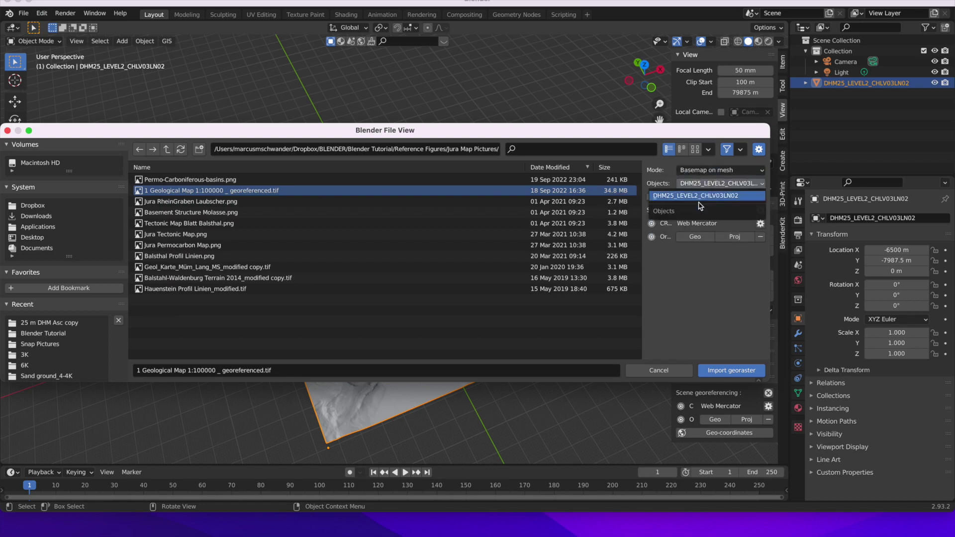
left_click(702, 198)
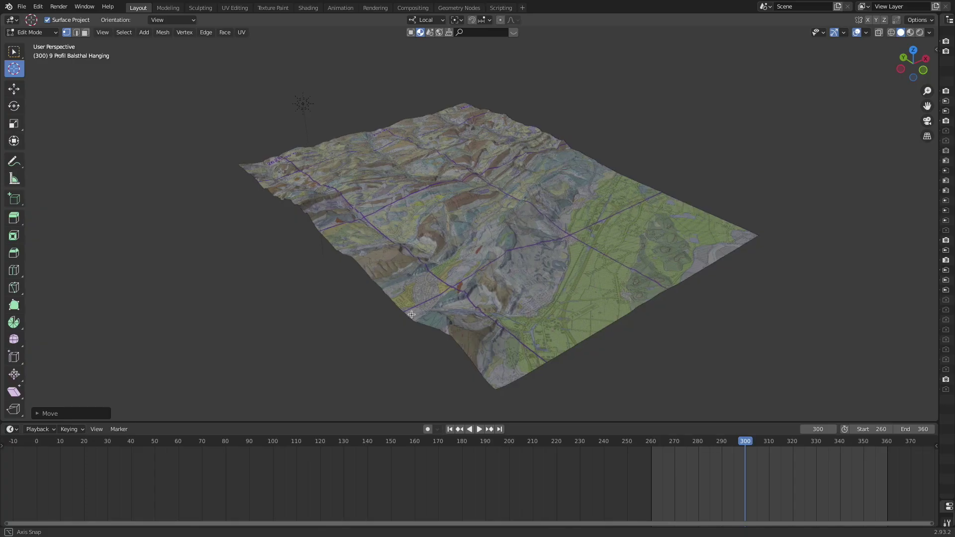
scroll(417, 301, "down", 5)
mouse_move(420, 295)
middle_mouse_down()
mouse_move(418, 313)
mouse_move(464, 313)
mouse_move(415, 303)
middle_mouse_up()
scroll(419, 314, "up", 4)
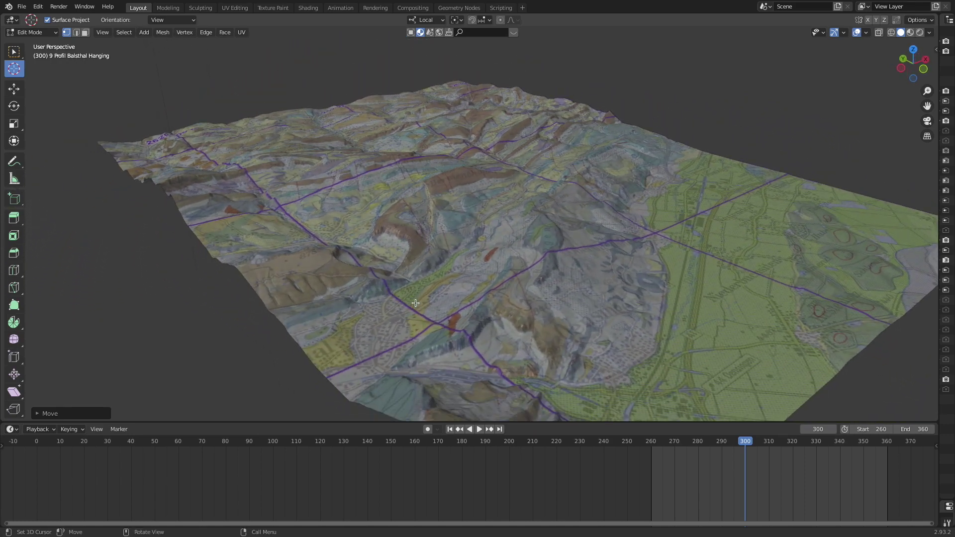
scroll(415, 303, "down", 2)
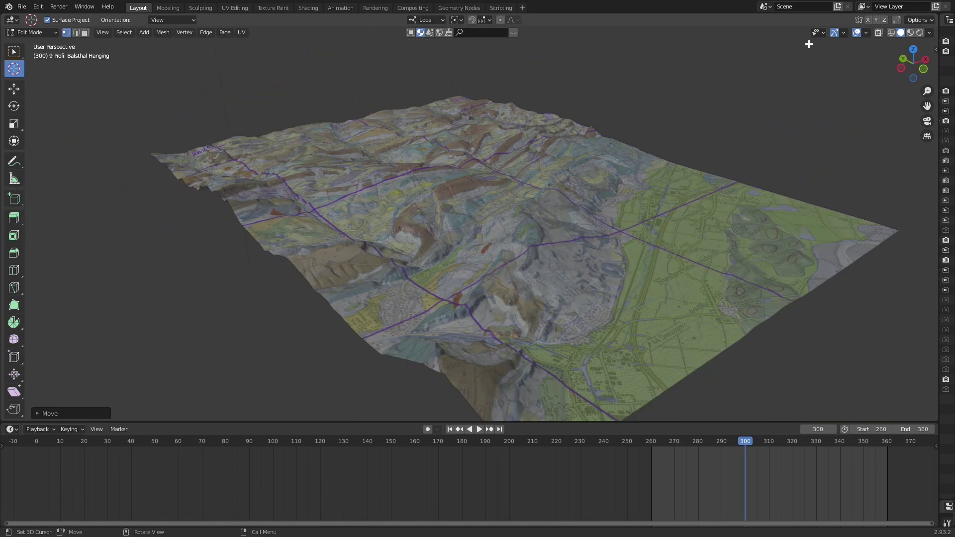
mouse_move(854, 13)
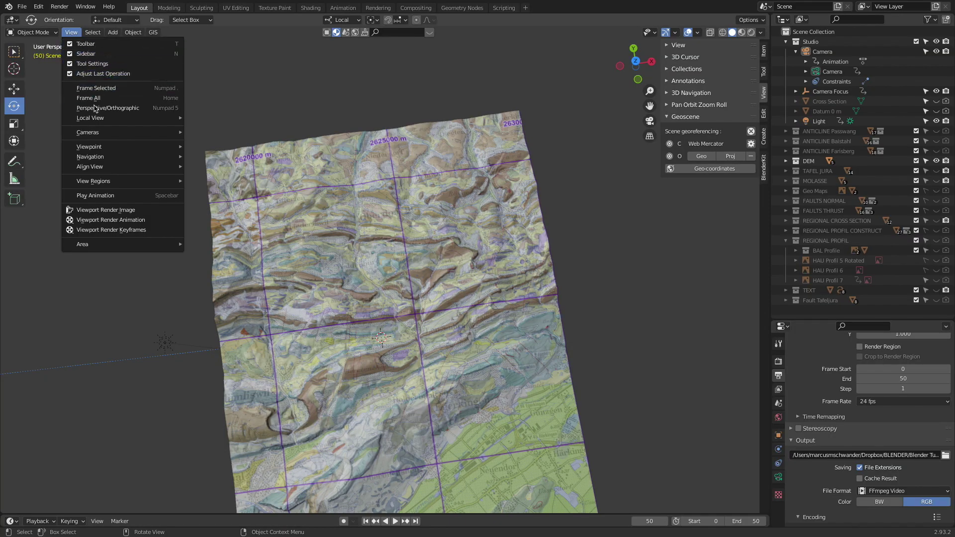
Switch the viewport to top view and zoom in on the map
mouse_move(97, 123)
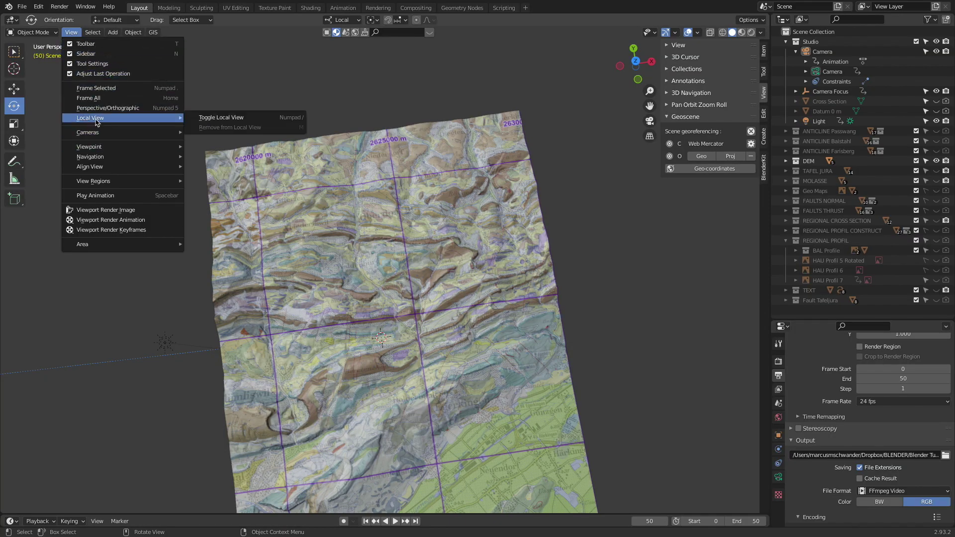
mouse_move(160, 148)
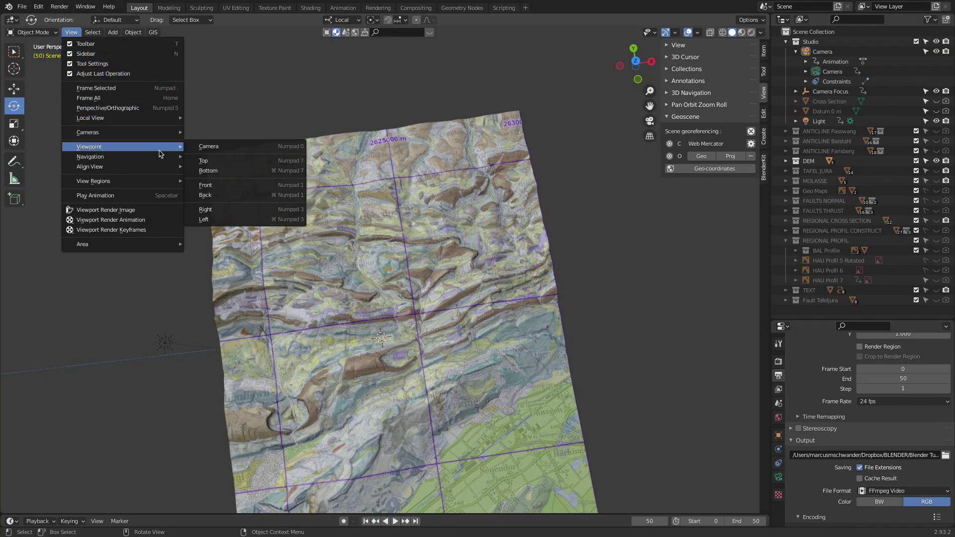
left_click(222, 161)
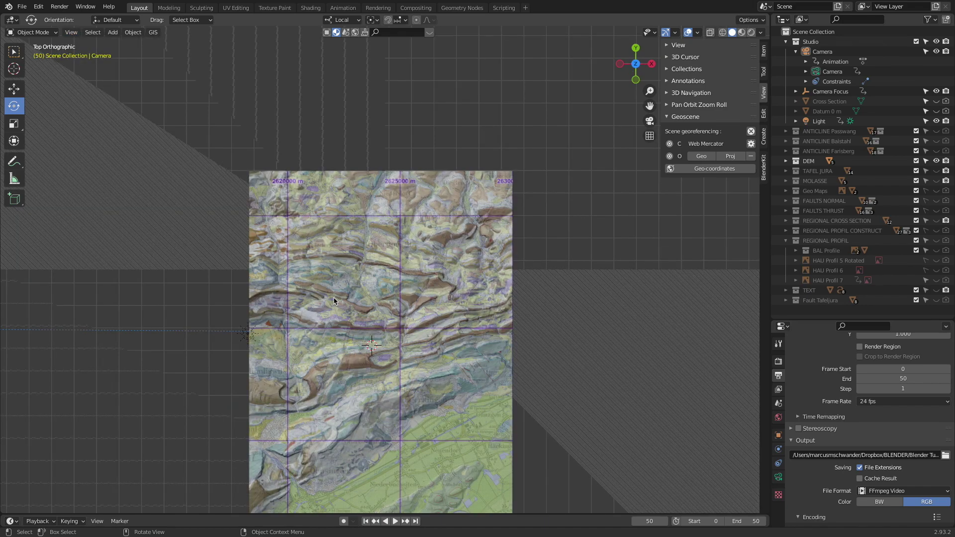
scroll(334, 300, "up", 6)
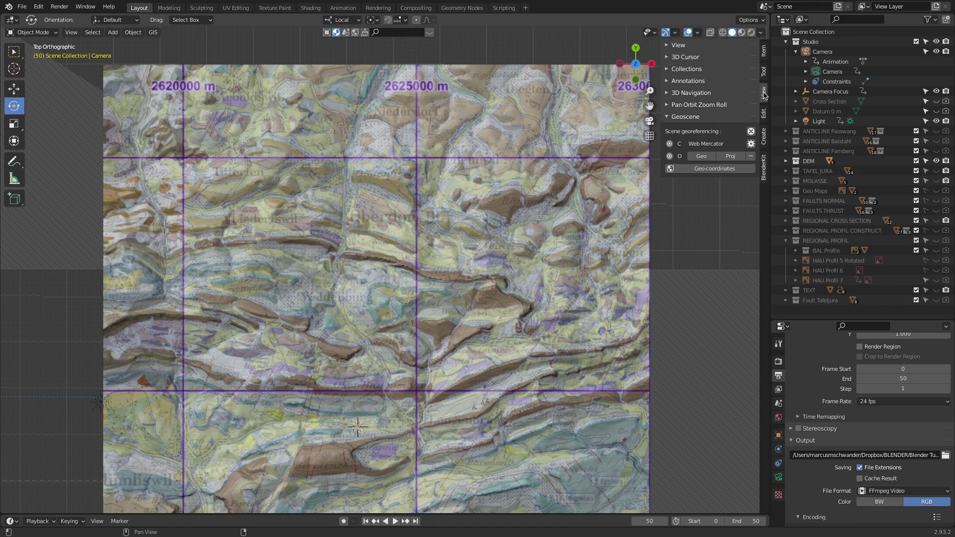
Enable the Geo-coordinates display in the Geoscene georeferencing panel
left_click(669, 118)
left_click(669, 118)
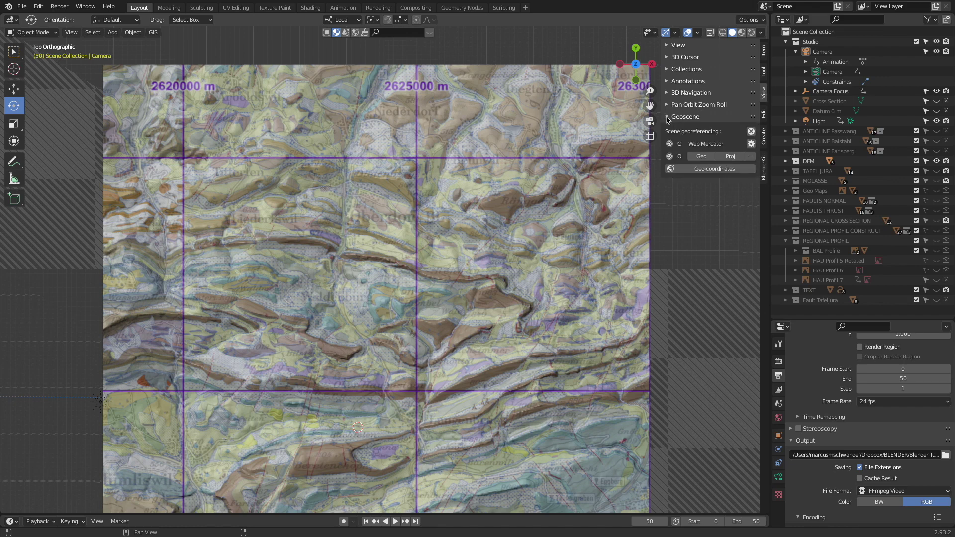
left_click(701, 170)
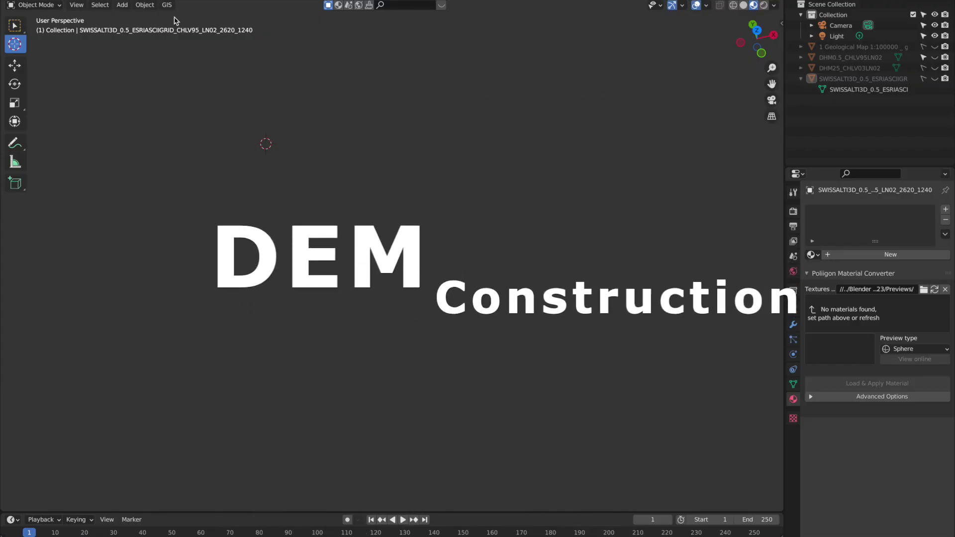
Import the 2619_1239 .asc tile as an ESRI ASCII Grid and frame it in the view
left_click(168, 6)
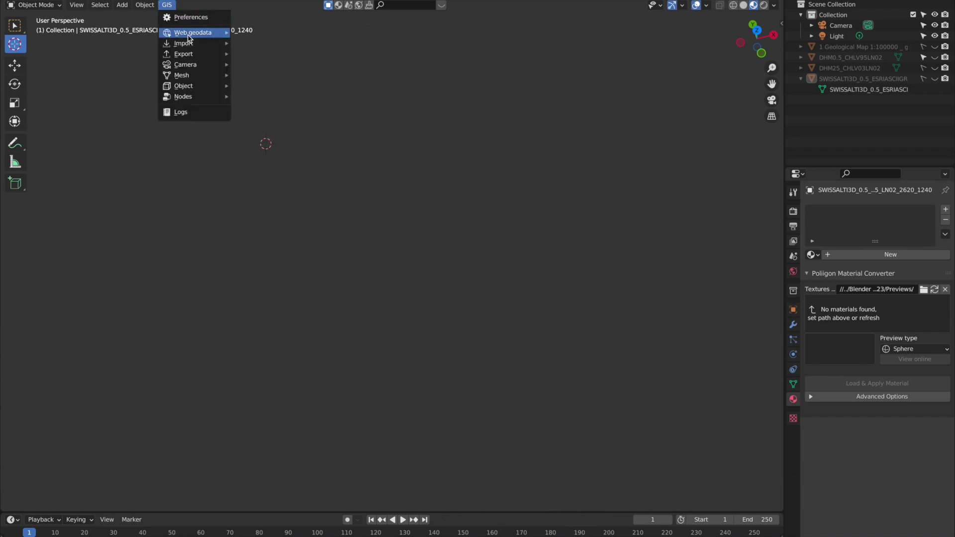
mouse_move(190, 44)
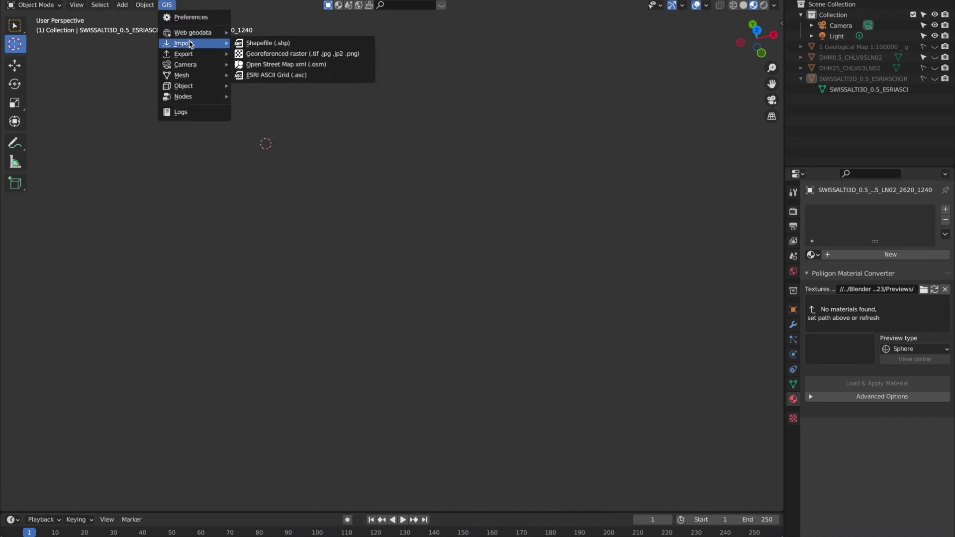
left_click(277, 75)
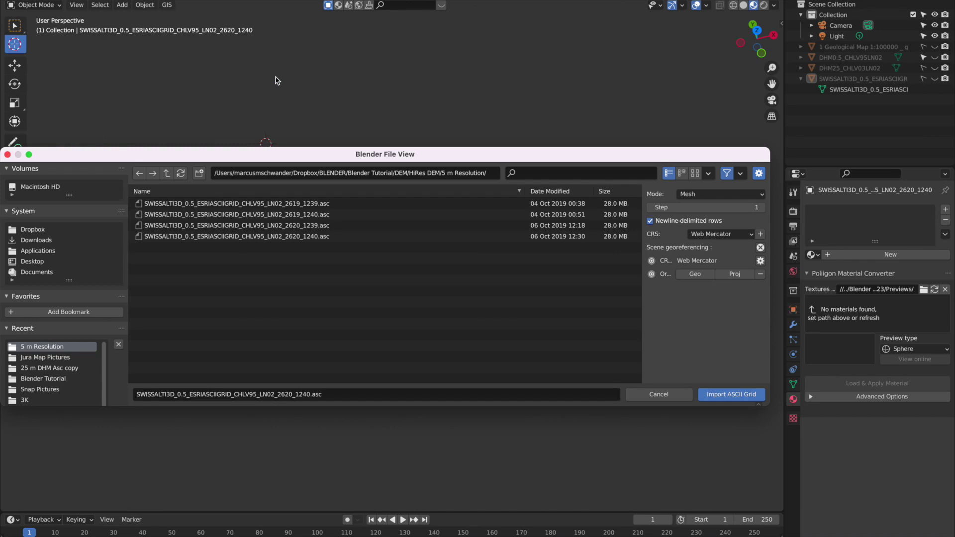
double_click(174, 204)
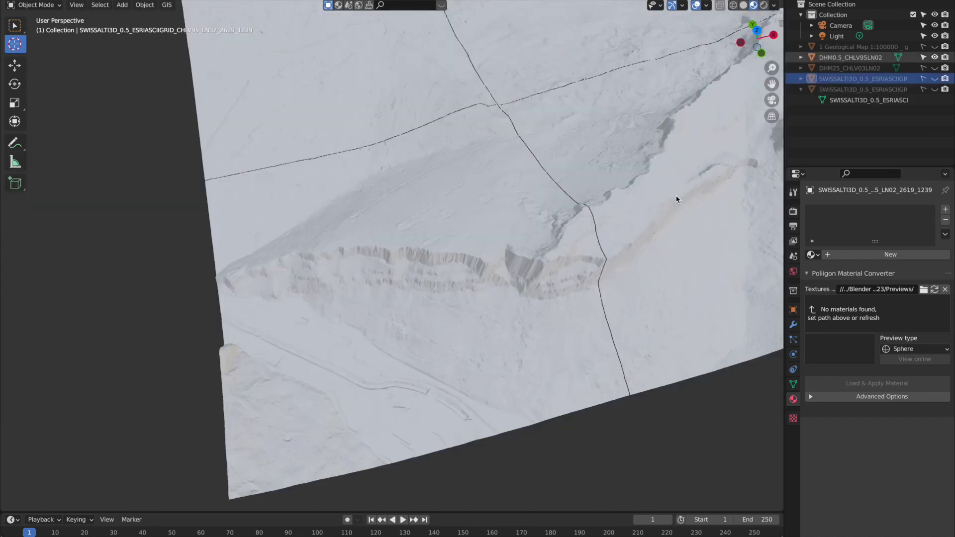
key("KP_Decimal")
middle_click_drag(643, 201, 644, 227)
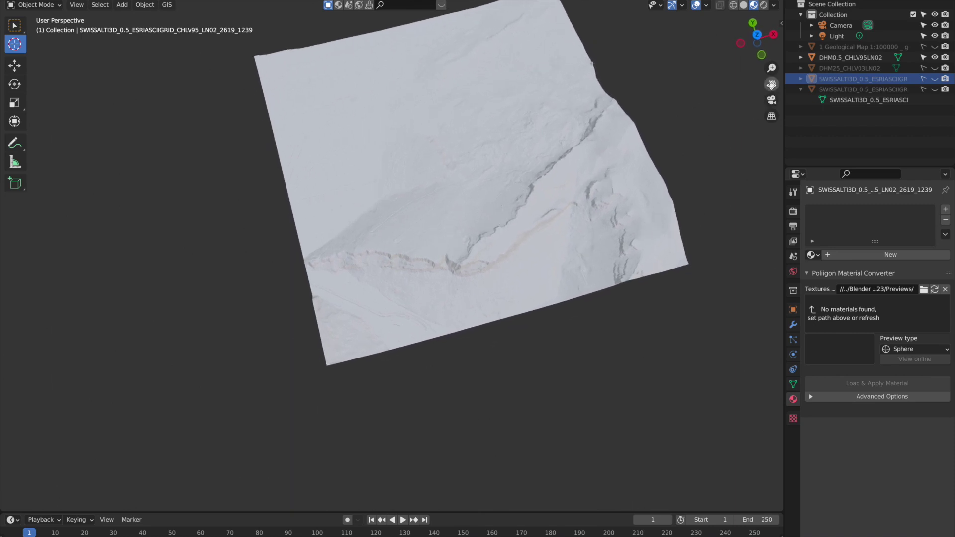
left_click_drag(771, 84, 744, 134)
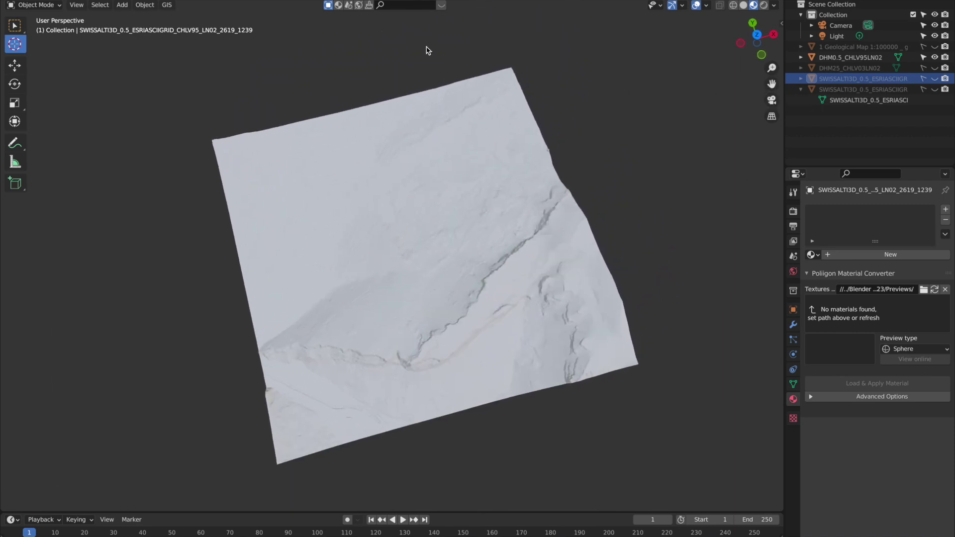
Start the GIS georeferenced raster import
left_click(167, 5)
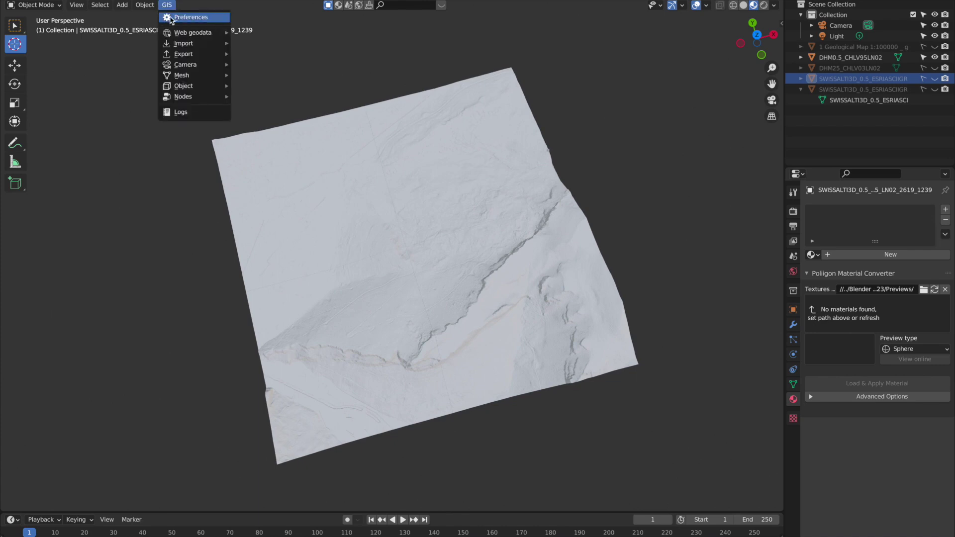
mouse_move(177, 45)
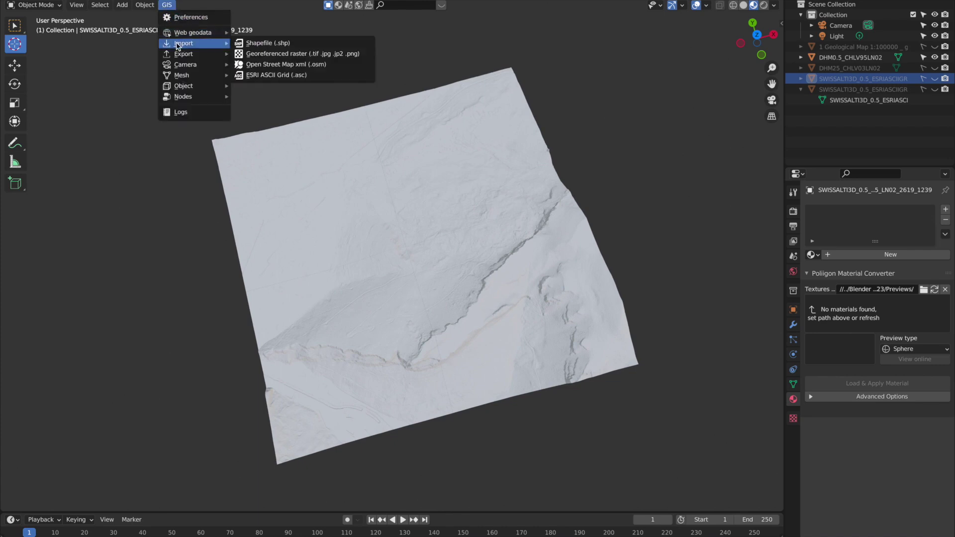
left_click(276, 57)
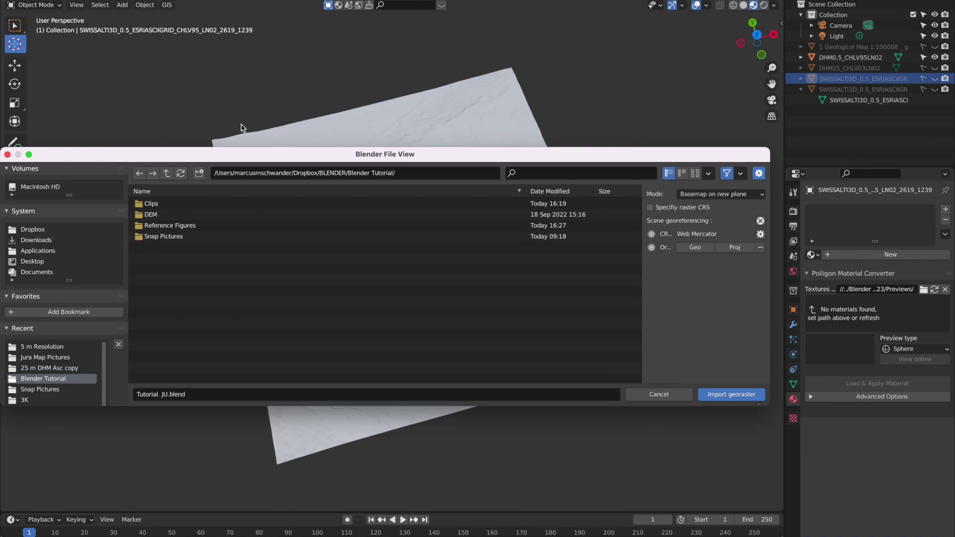
Select 2 JU Ortofotos.tif in Reference Figures > Jura Map Pictures
left_click(161, 227)
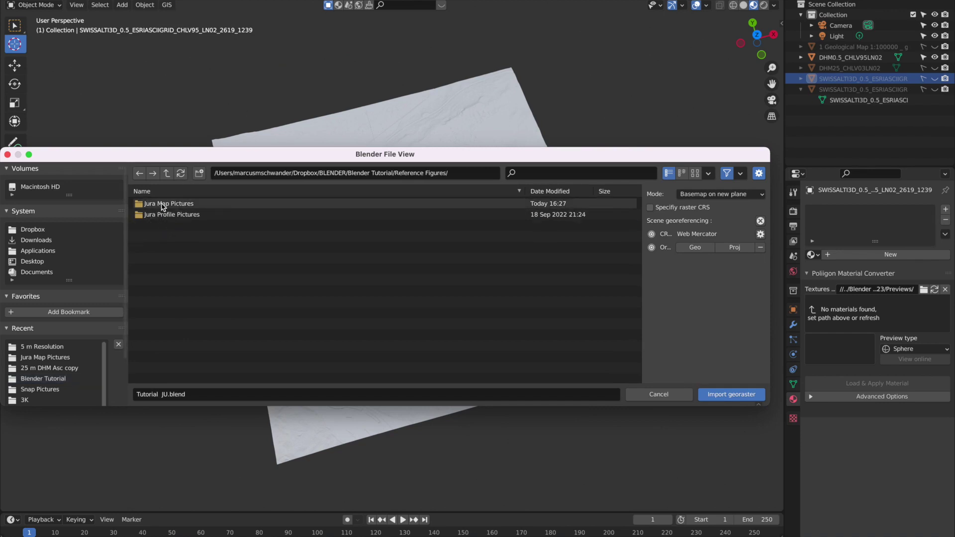
left_click(161, 204)
left_click(157, 216)
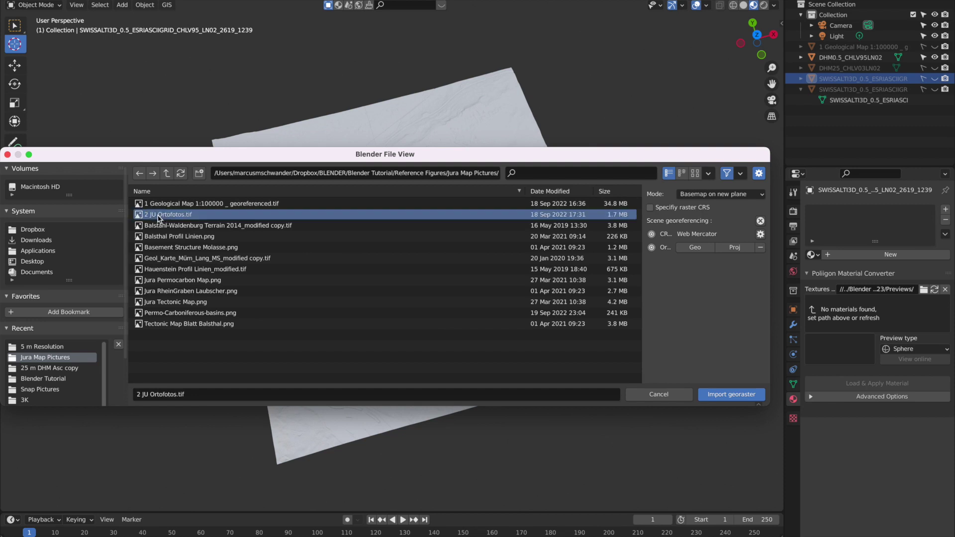
Import it in Basemap on mesh mode onto the DHM0.5_CHLV95LN02 object
left_click(719, 195)
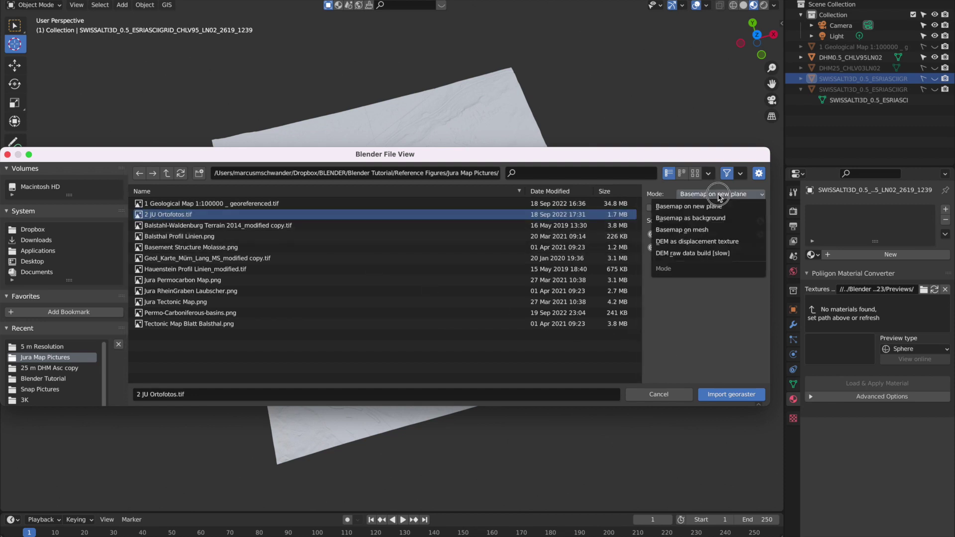
left_click(713, 230)
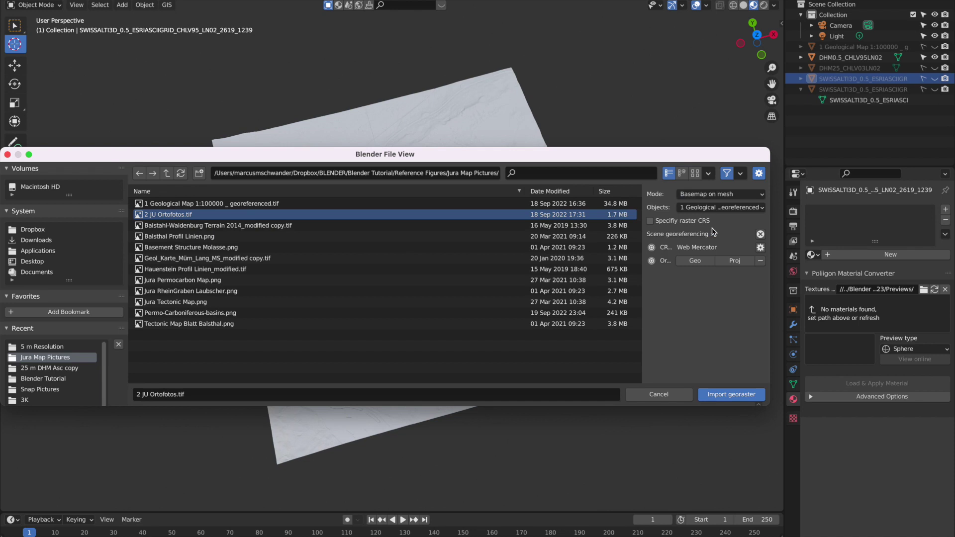
left_click(733, 209)
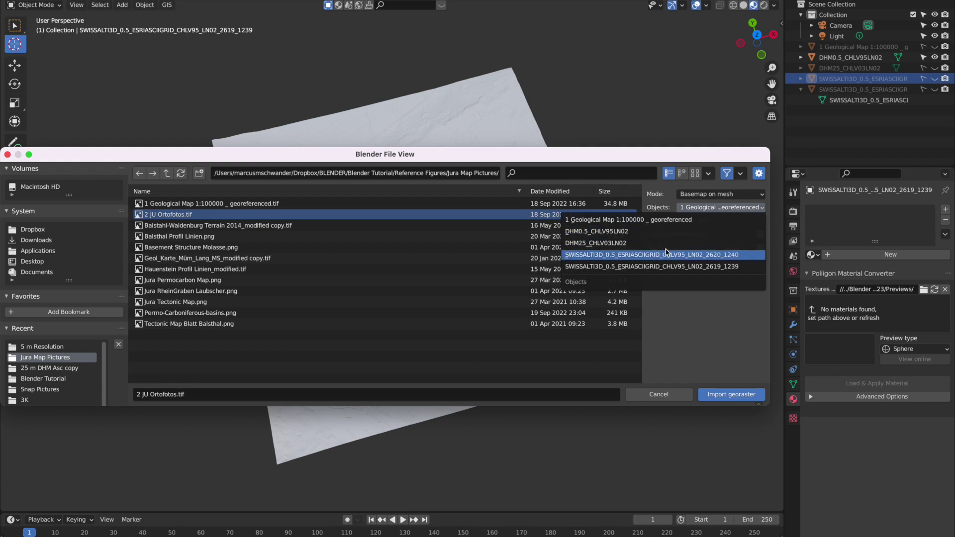
left_click(627, 232)
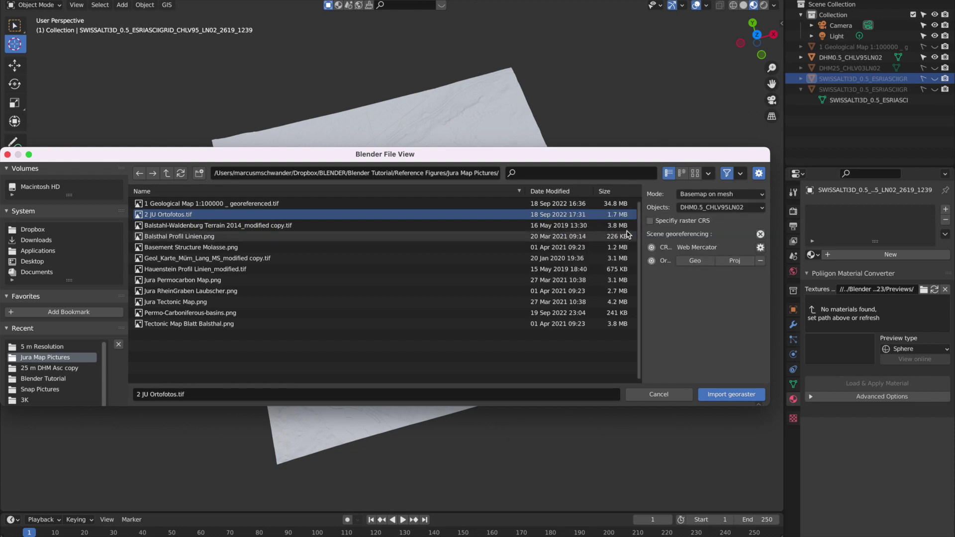
left_click(727, 398)
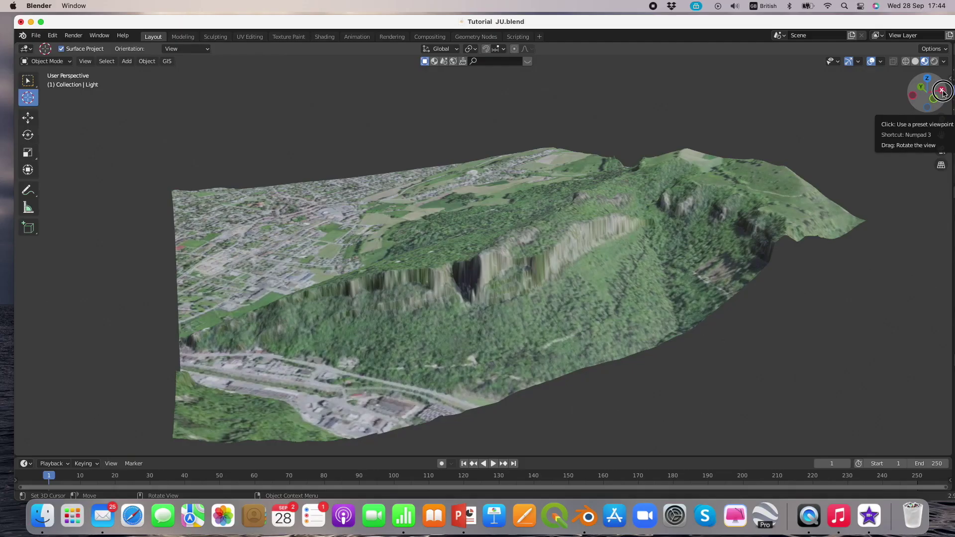
middle_click_drag(477, 269, 552, 229)
scroll(860, 170, "up", 3)
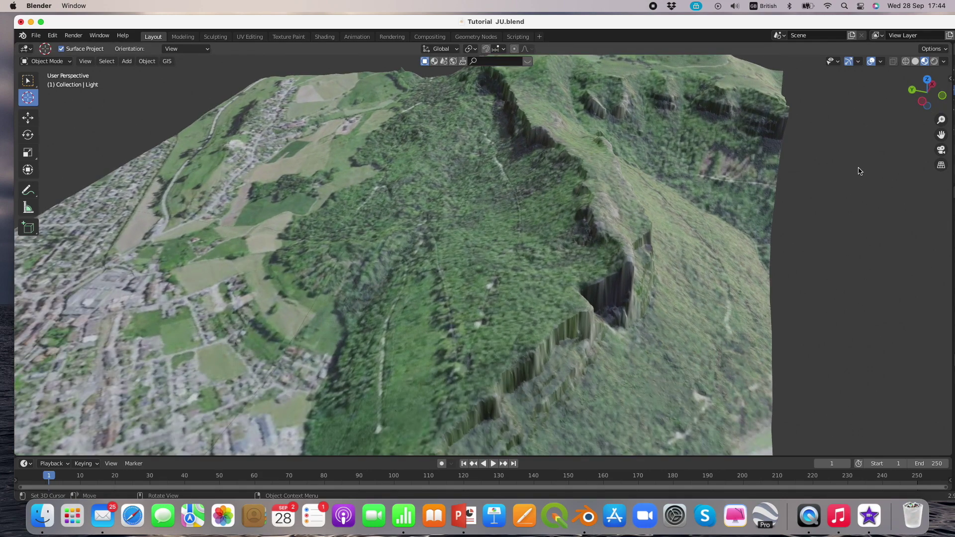
scroll(859, 171, "down", 2)
scroll(859, 171, "down", 1)
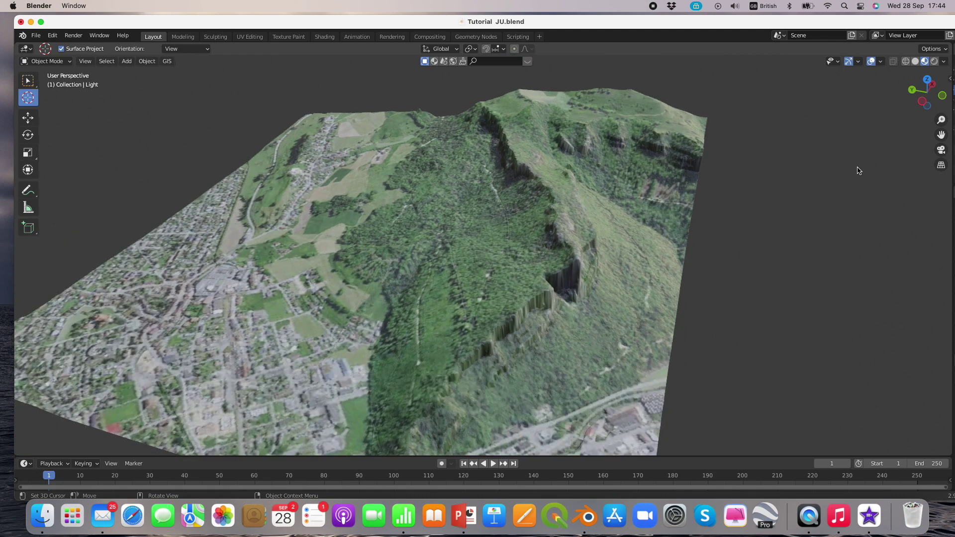
scroll(858, 170, "down", 1)
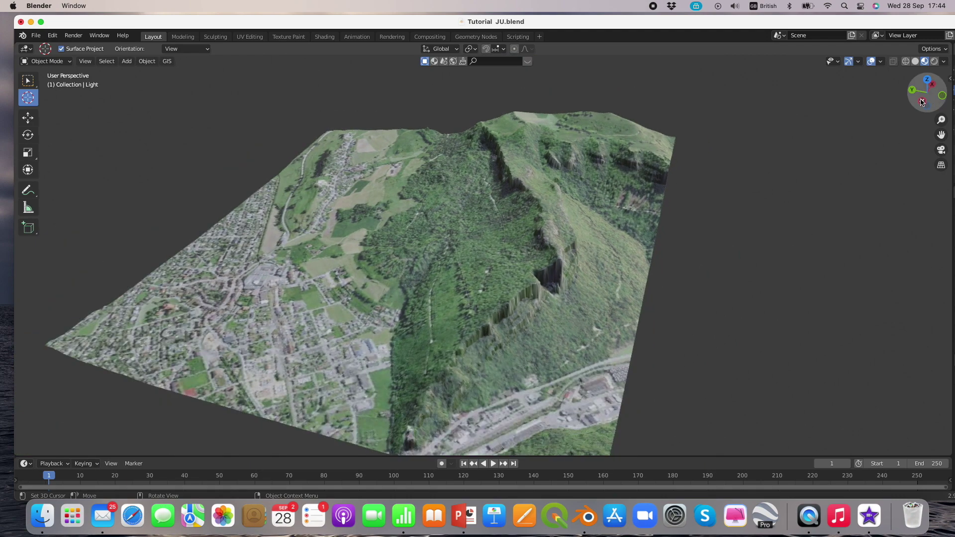
left_click_drag(921, 101, 882, 106)
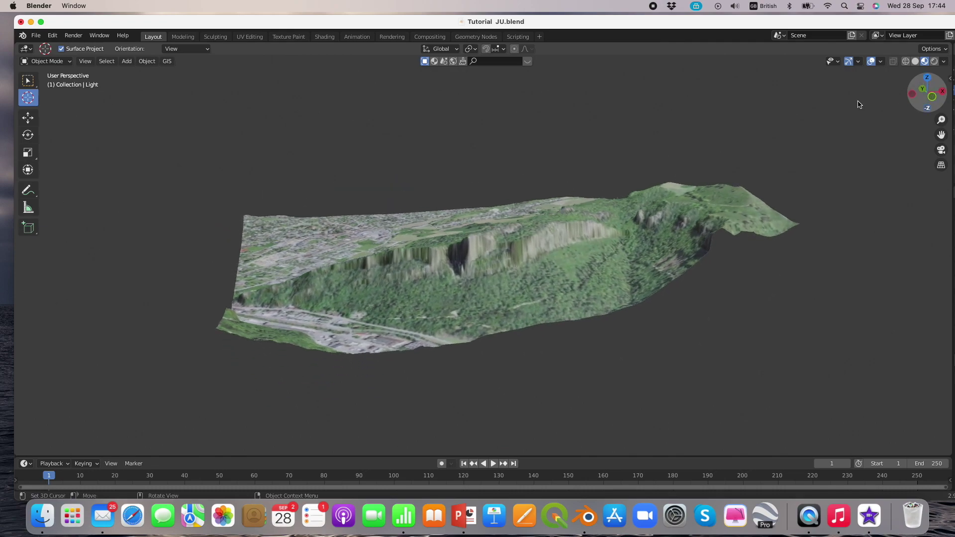